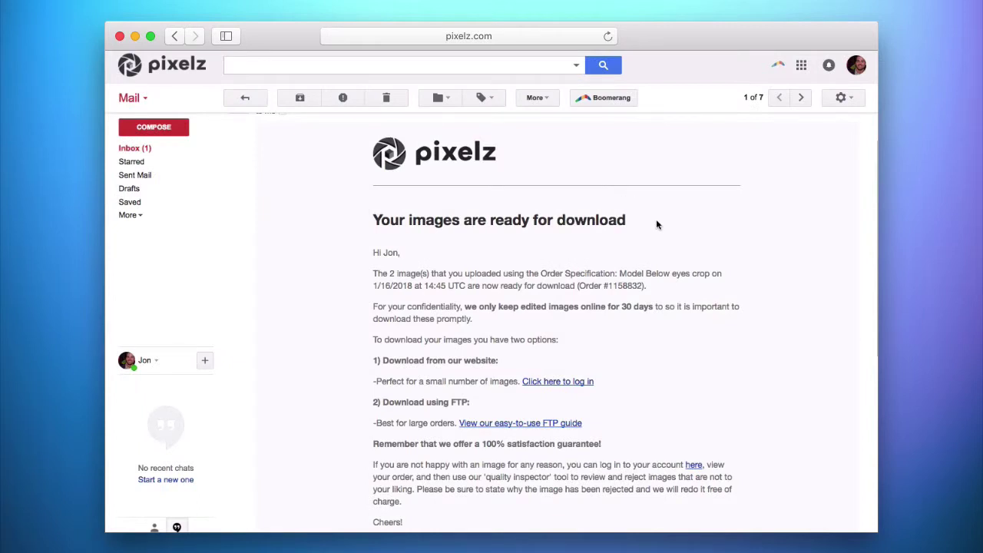
# Scroll through the Pixelz email to read its download options.
pyautogui.scroll(-2, 656, 224)
pyautogui.scroll(-1, 657, 224)
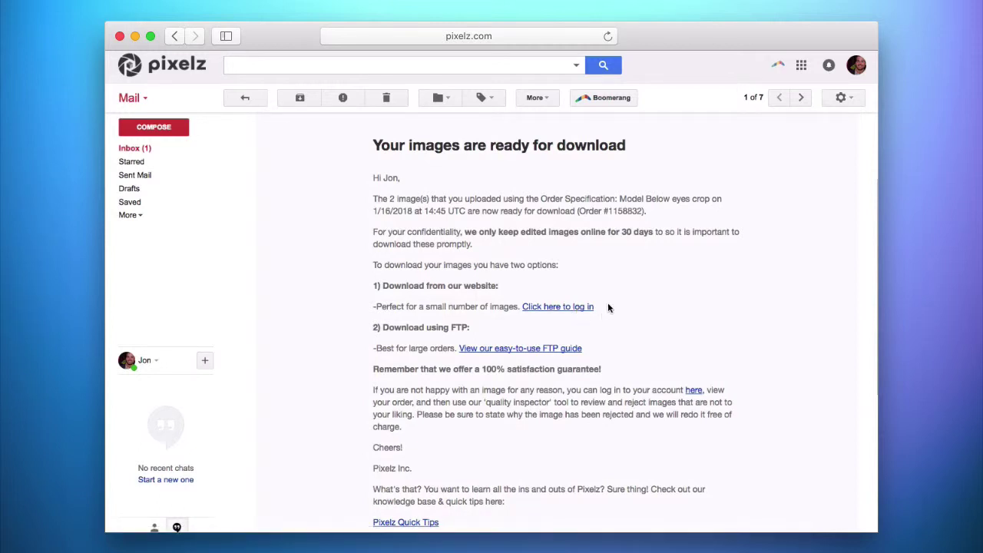
pyautogui.scroll(-1, 612, 312)
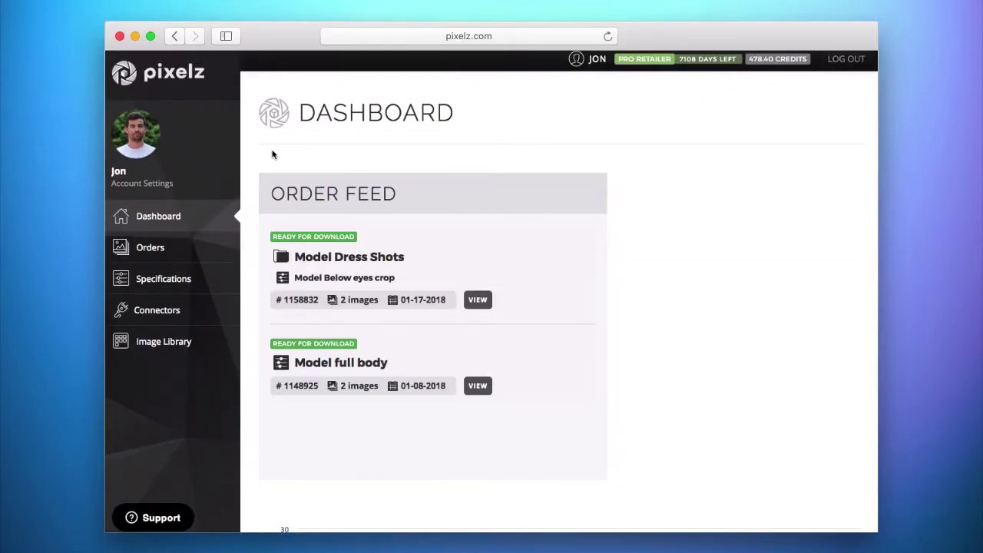
# Look up the Pixelz account's FTP settings for host ftp-sg.pixelz.com and its login.
pyautogui.click(159, 186)
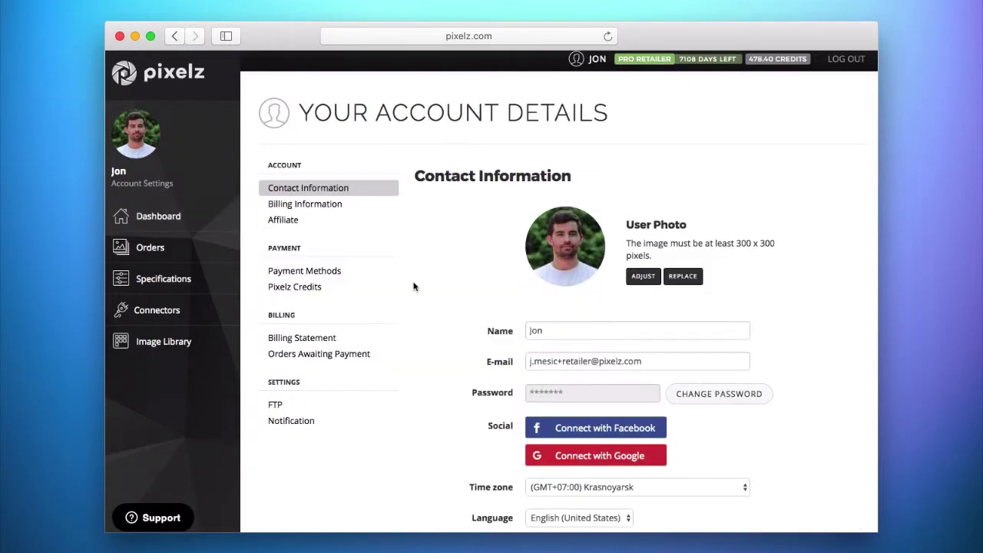
pyautogui.click(282, 408)
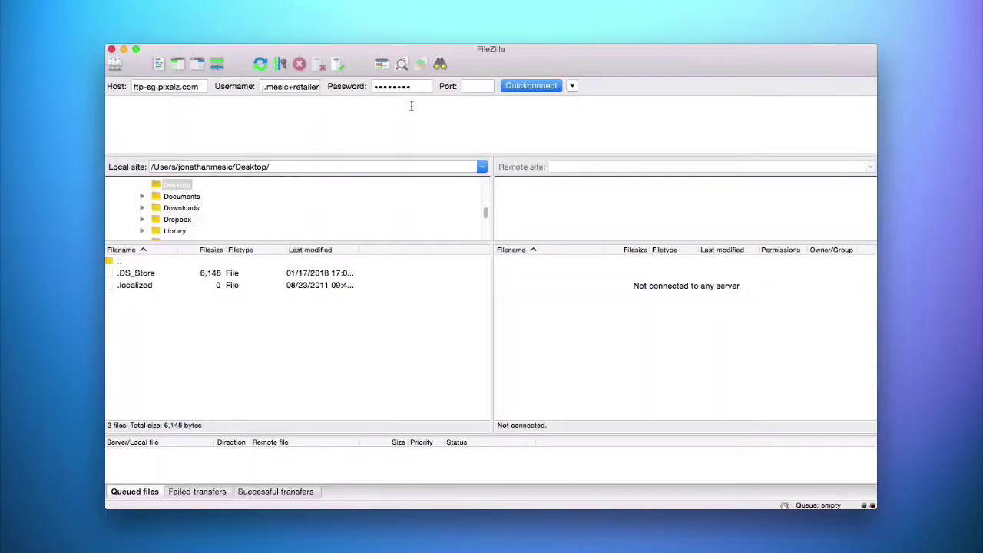
# Quickconnect FileZilla to ftp-sg.pixelz.com using the entered login.
pyautogui.click(539, 85)
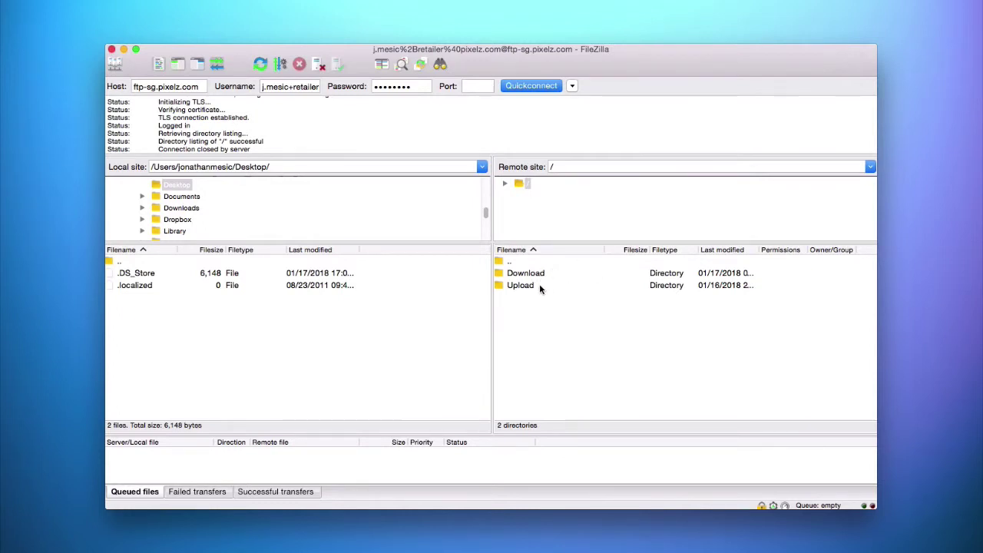
# Expand the remote root and Download folders, then open 'Model Below eyes crop'.
pyautogui.click(519, 197)
pyautogui.click(506, 185)
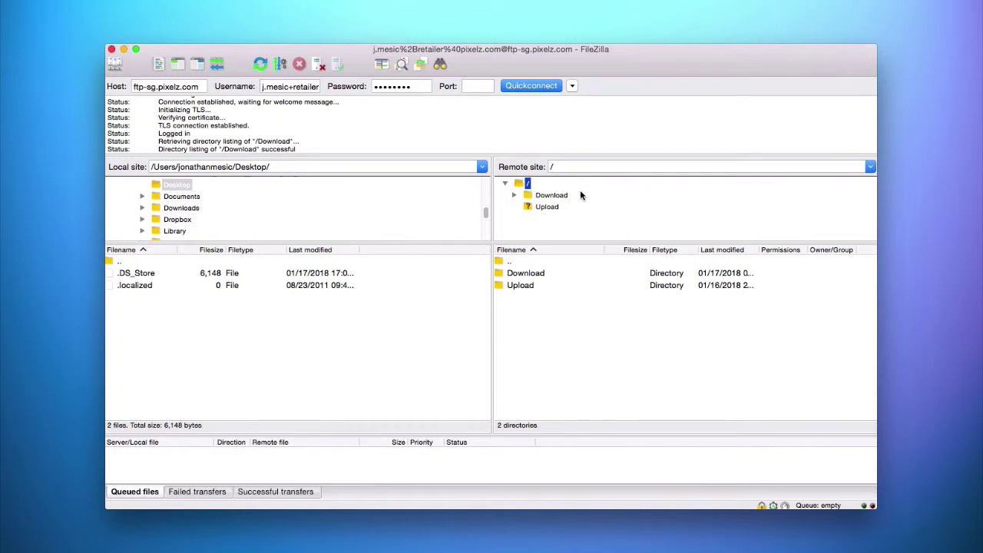
pyautogui.click(514, 195)
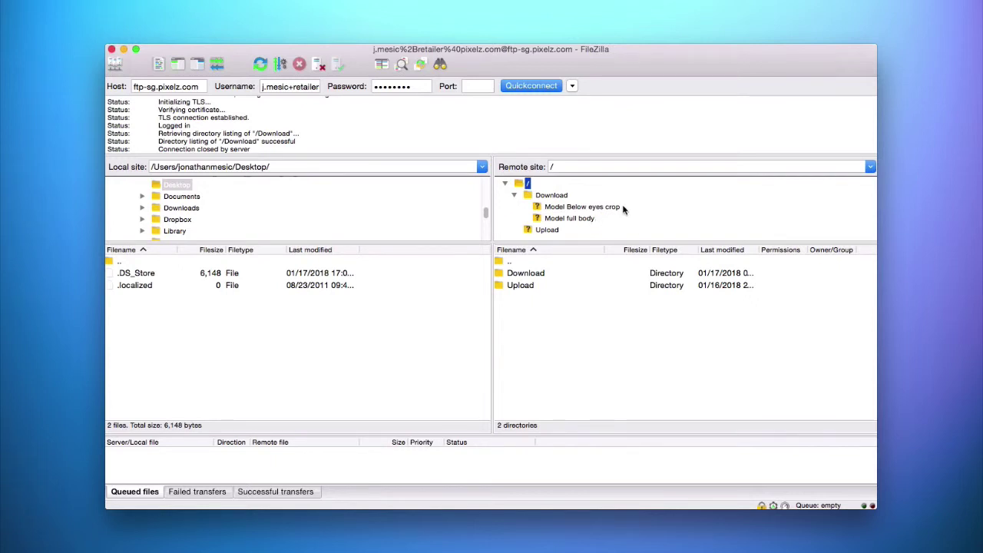
pyautogui.click(569, 207)
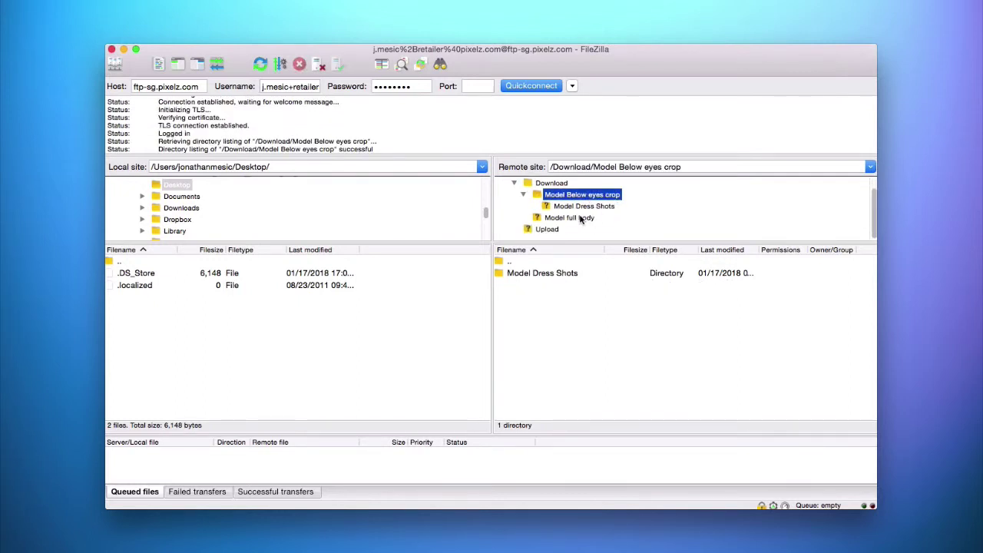
# Browse through Model full body and Model Dress Shots into the 2018-01-08 folder.
pyautogui.click(588, 217)
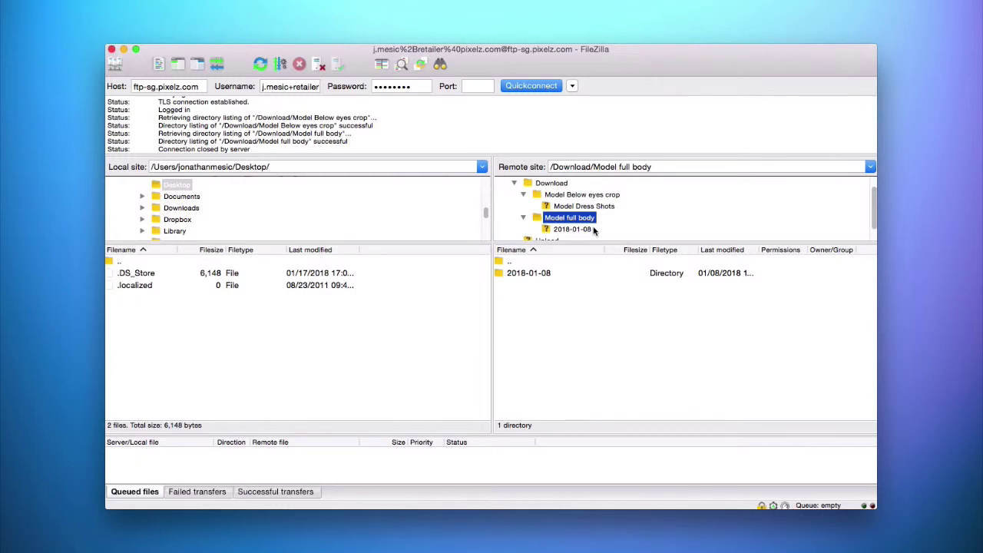
pyautogui.click(607, 206)
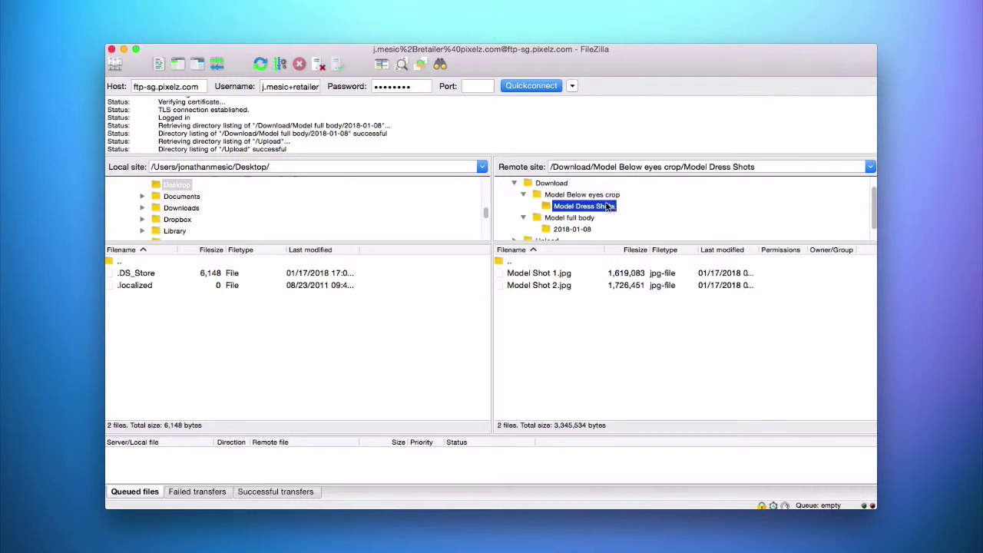
pyautogui.click(582, 229)
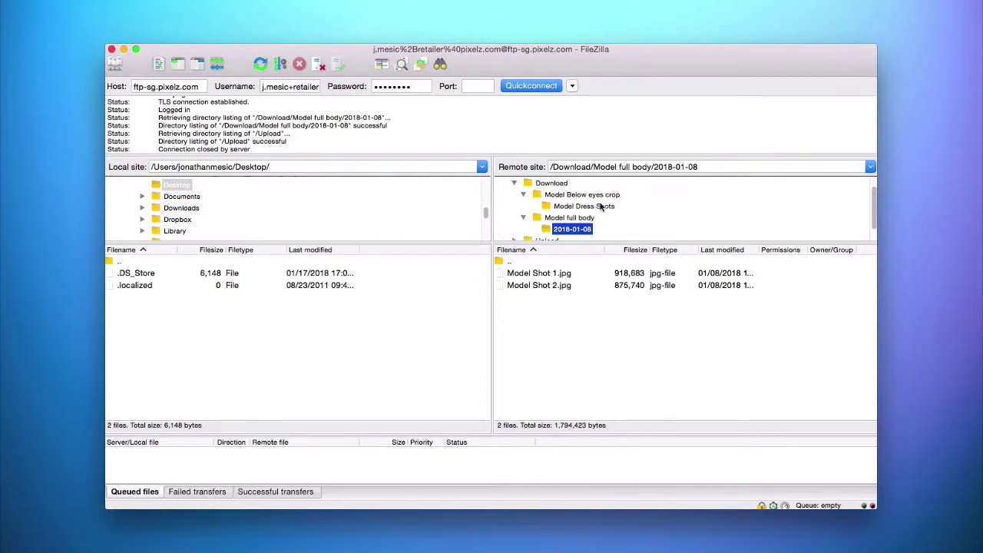
# Select both Model Shot 1.jpg and Model Shot 2.jpg in the remote file list.
pyautogui.rightClick(581, 229)
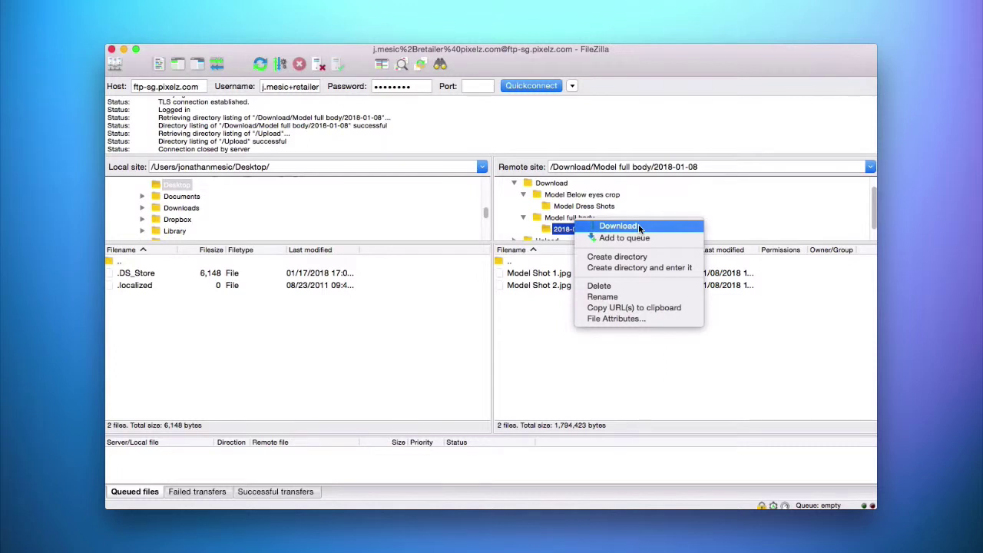
pyautogui.click(536, 328)
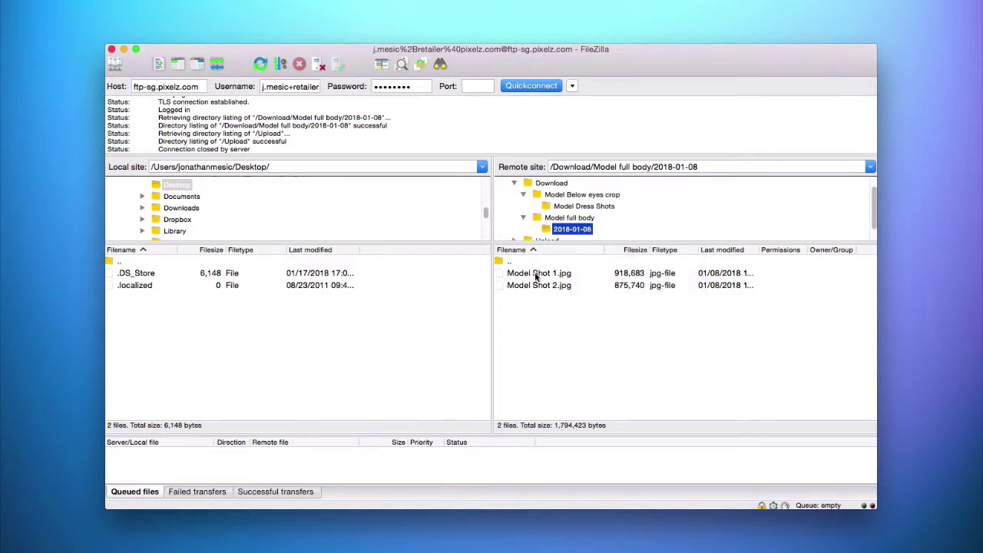
pyautogui.click(537, 274)
pyautogui.click(539, 284)
pyautogui.click(543, 276)
pyautogui.click(548, 287)
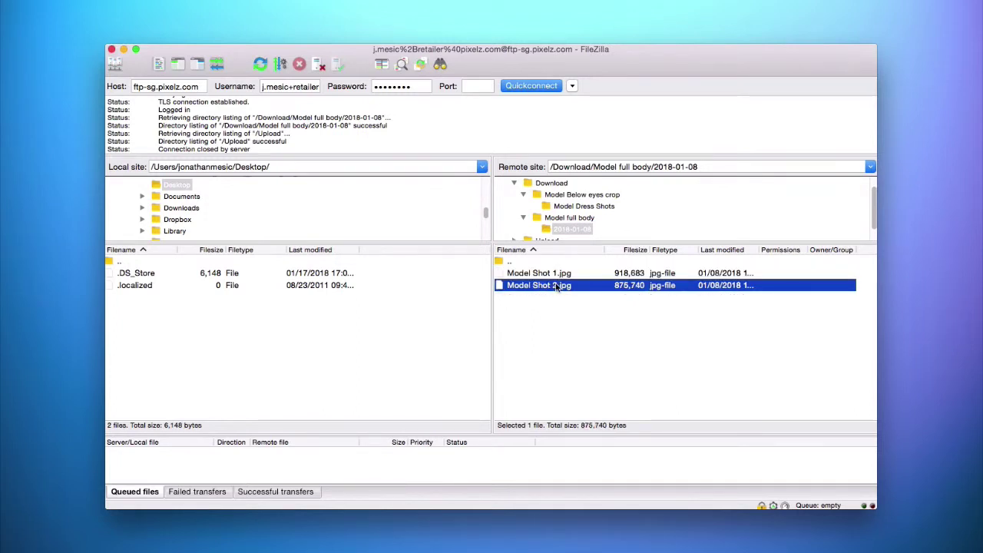
pyautogui.rightClick(558, 288)
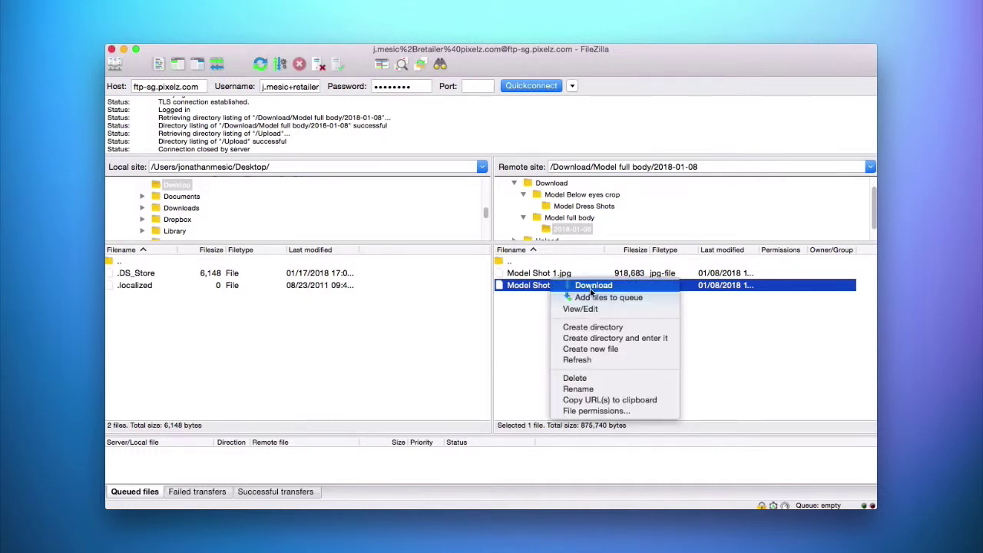
pyautogui.click(518, 319)
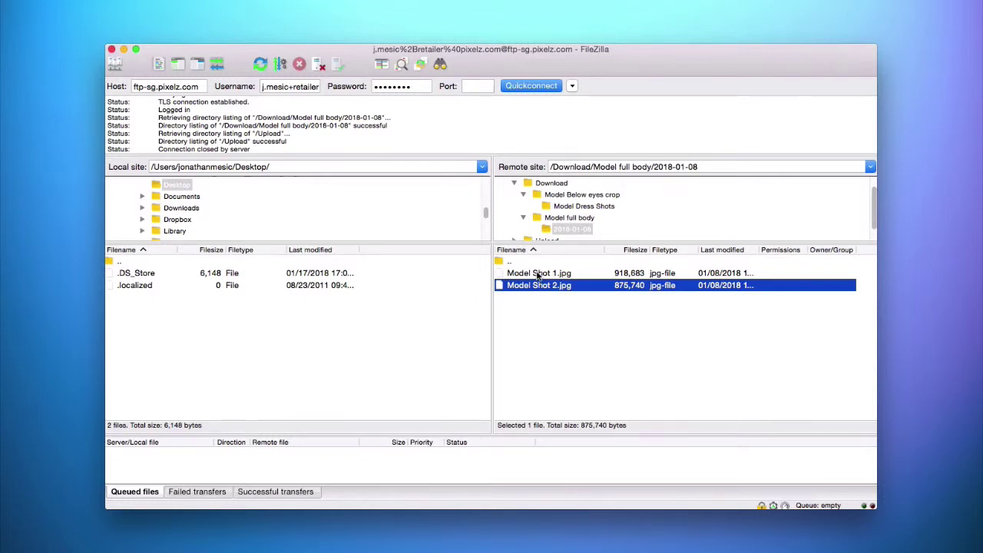
pyautogui.keyDown('shift'); pyautogui.click(538, 275); pyautogui.keyUp('shift')
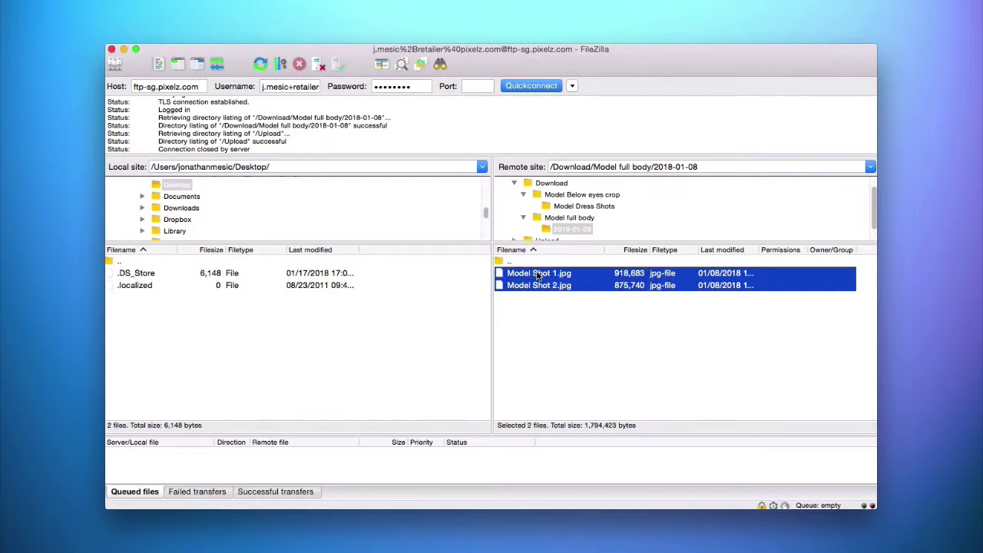
pyautogui.rightClick(538, 276)
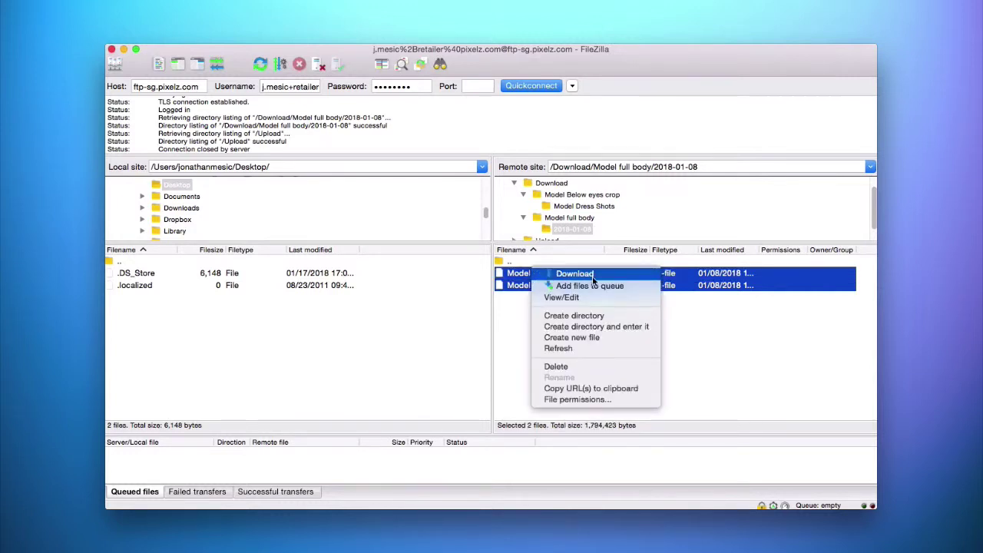
pyautogui.click(518, 316)
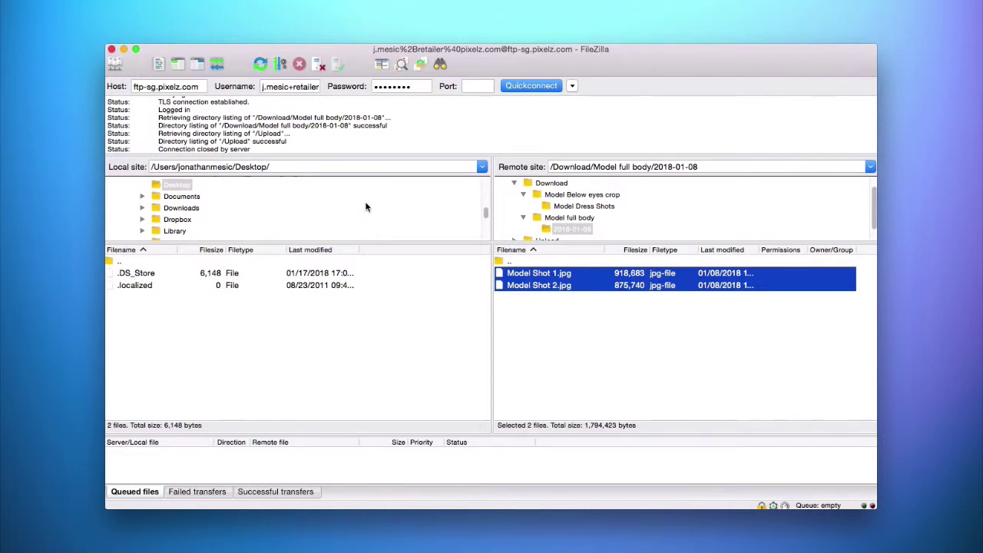
# Set Desktop as the local folder and download both selected Model Shot images into it.
pyautogui.rightClick(586, 279)
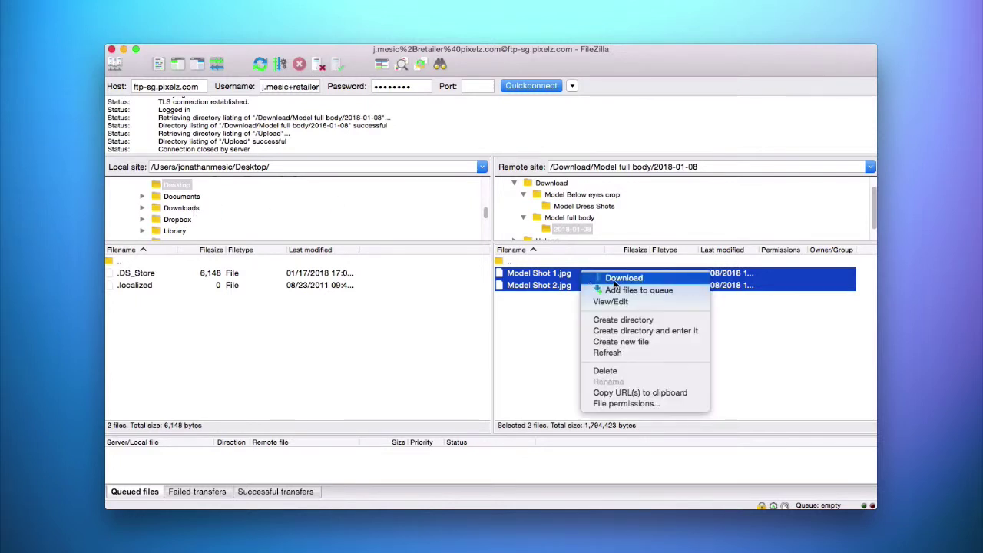
pyautogui.click(520, 320)
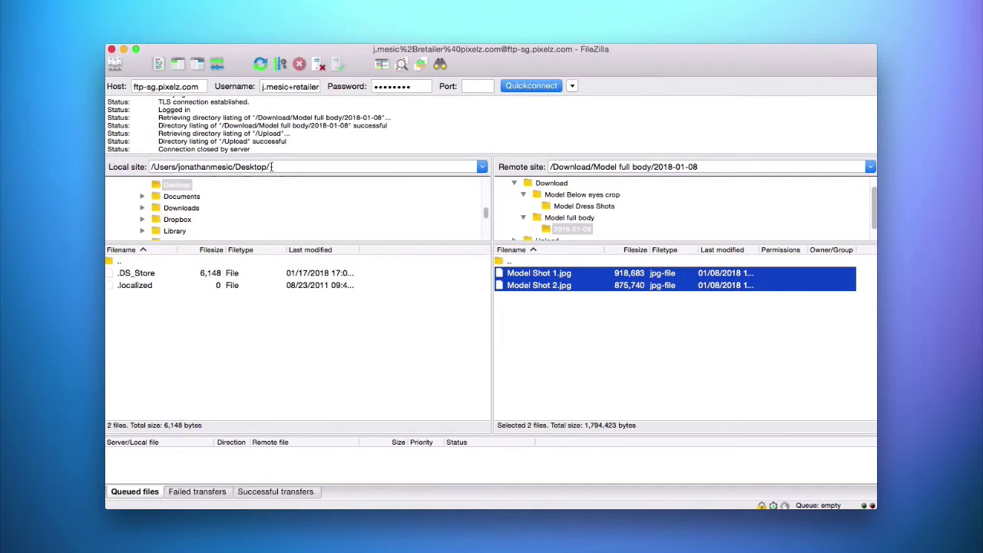
pyautogui.click(185, 186)
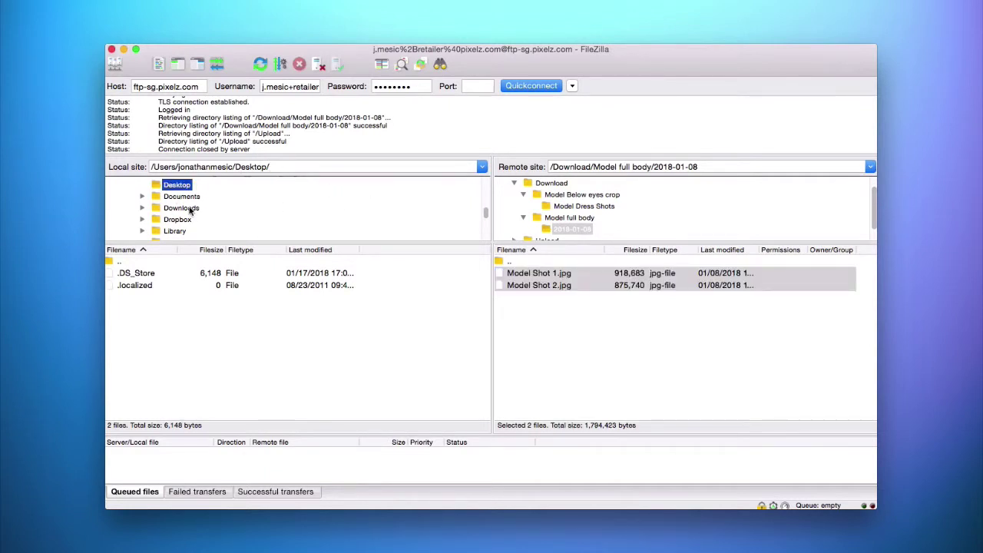
pyautogui.click(192, 208)
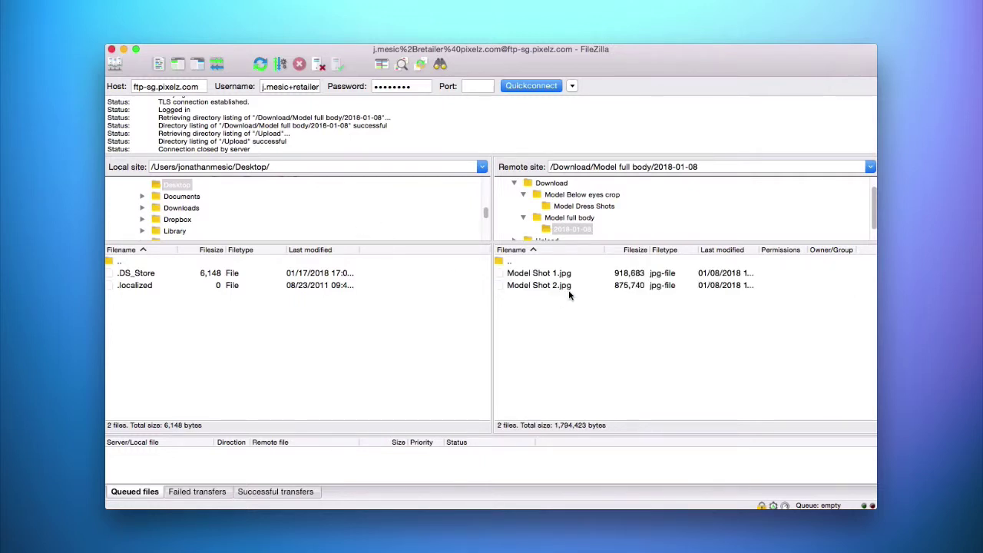
pyautogui.rightClick(570, 288)
pyautogui.click(612, 280)
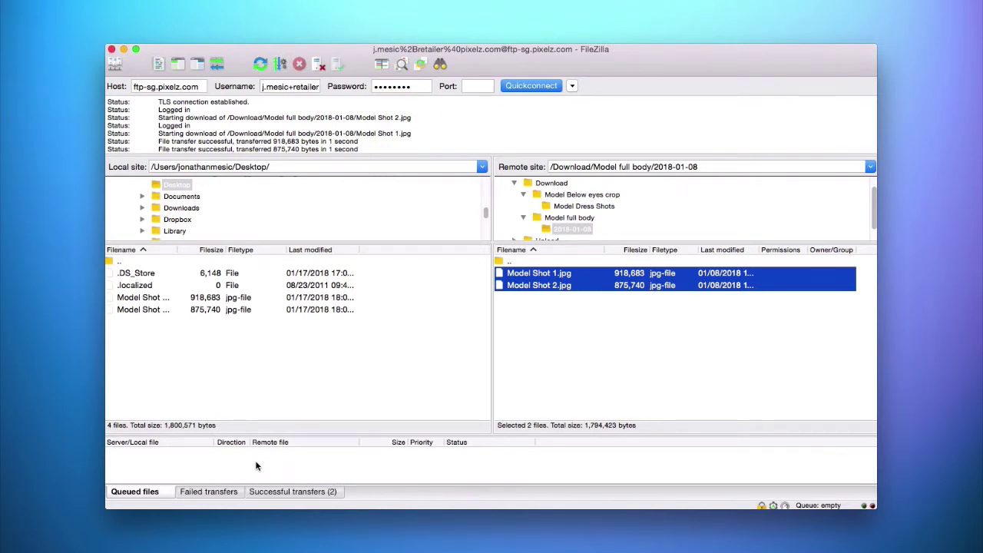
# Check the Successful, Failed and Queued transfer lists: two successes, nothing failed or pending.
pyautogui.click(319, 495)
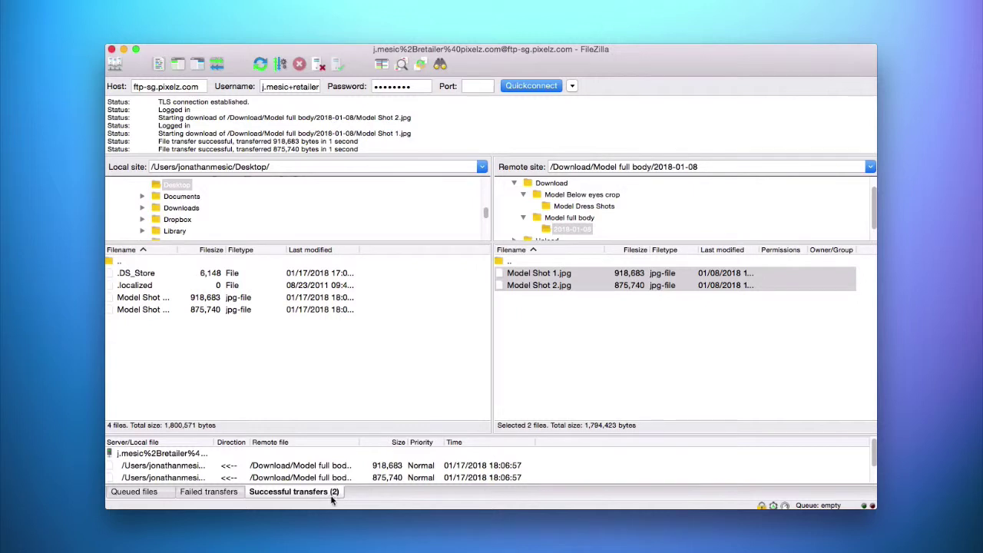
pyautogui.click(220, 493)
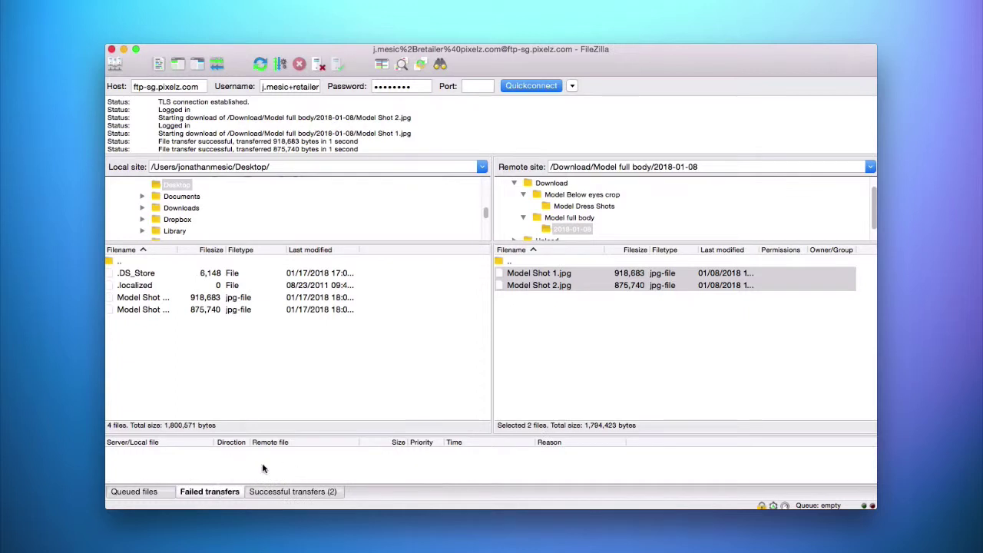
pyautogui.click(140, 494)
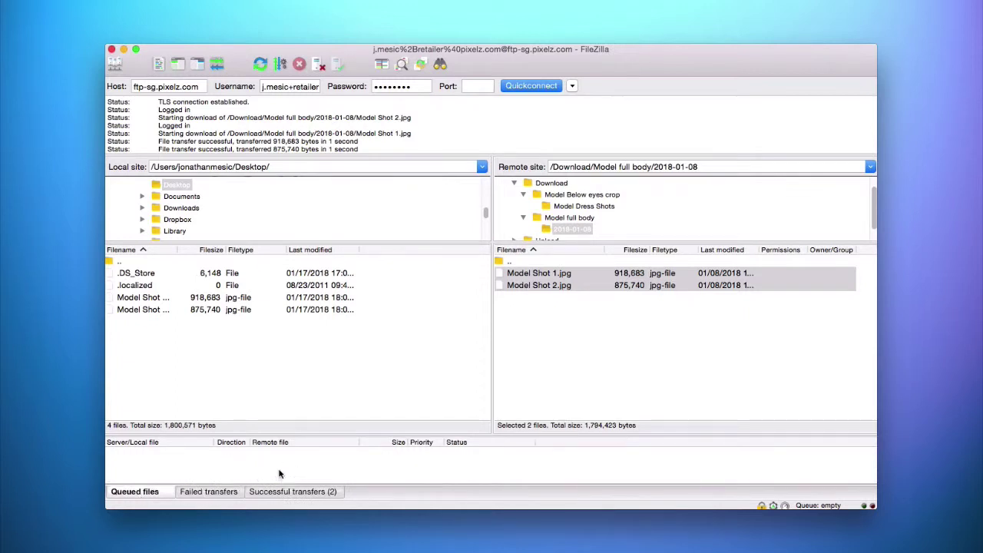